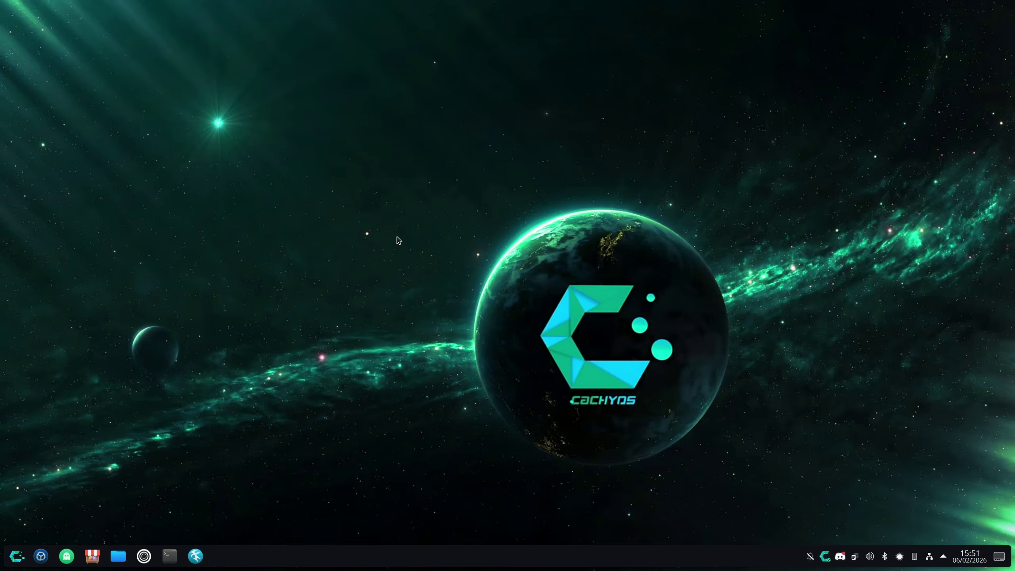
# Step: Open Lutris, search the Lutris website for "fl studio" installers and choose the FL Studio result
pyautogui.press('super')
pyautogui.write('l')
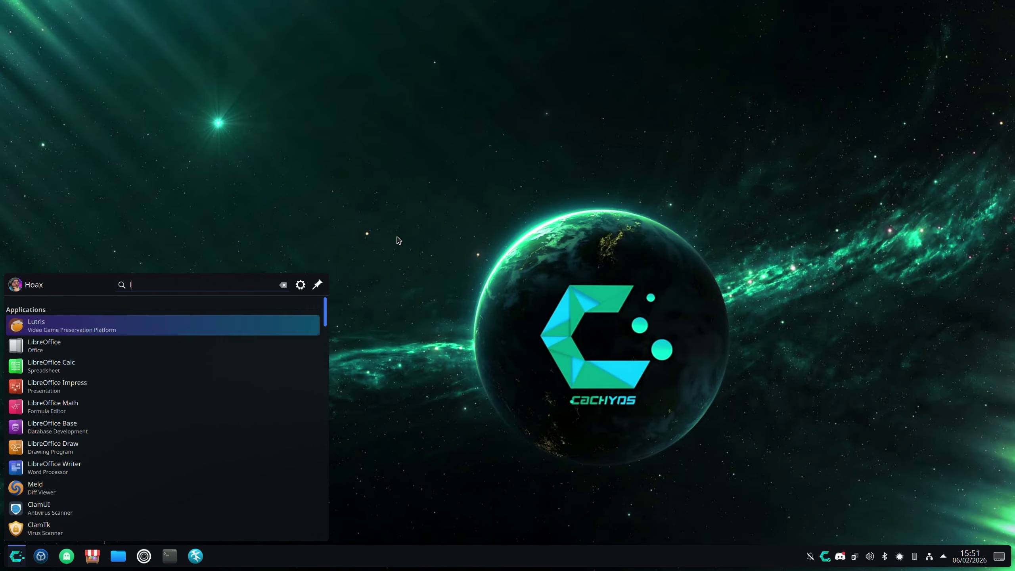
pyautogui.press('Return')
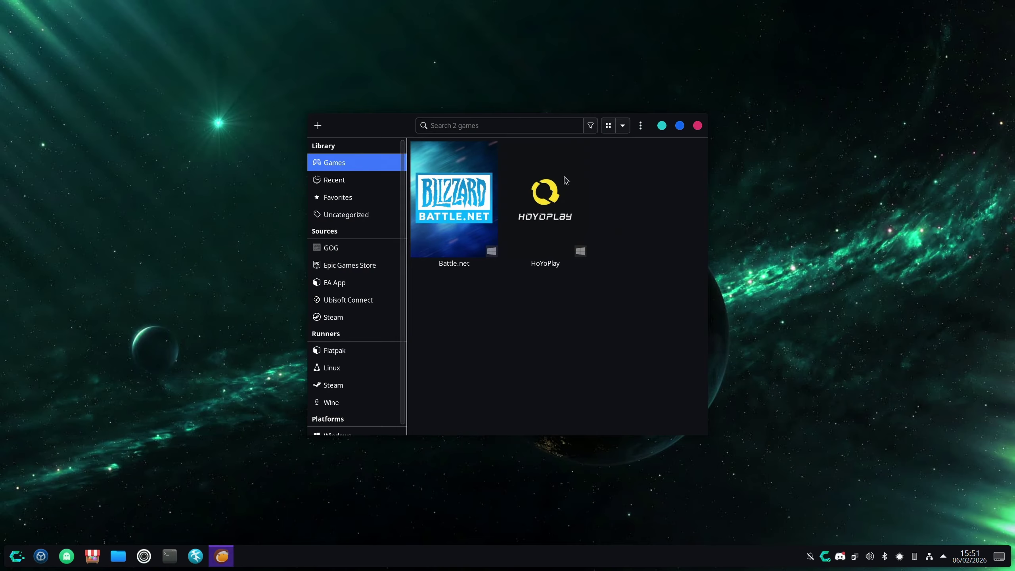
pyautogui.click(318, 126)
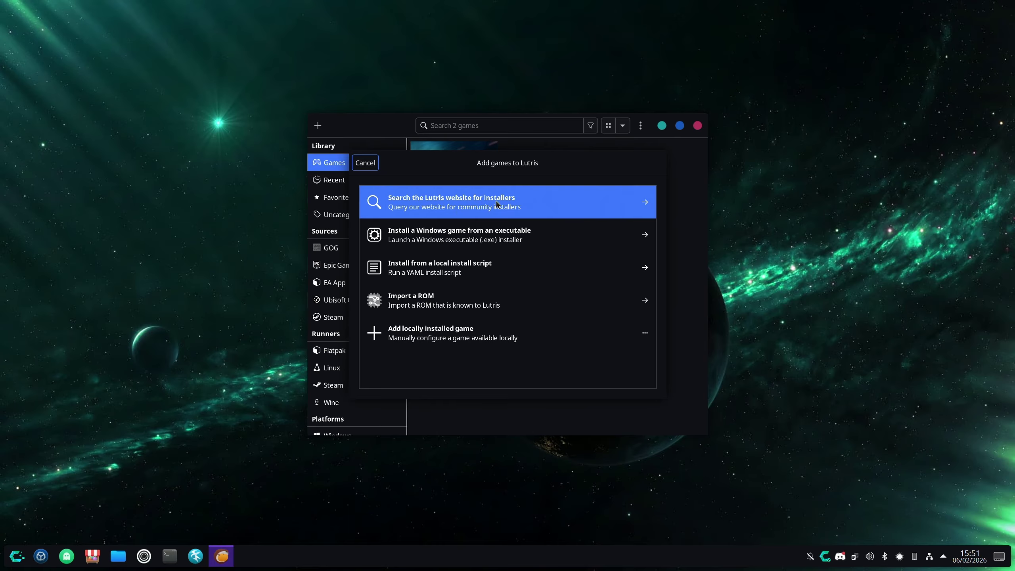
pyautogui.click(549, 207)
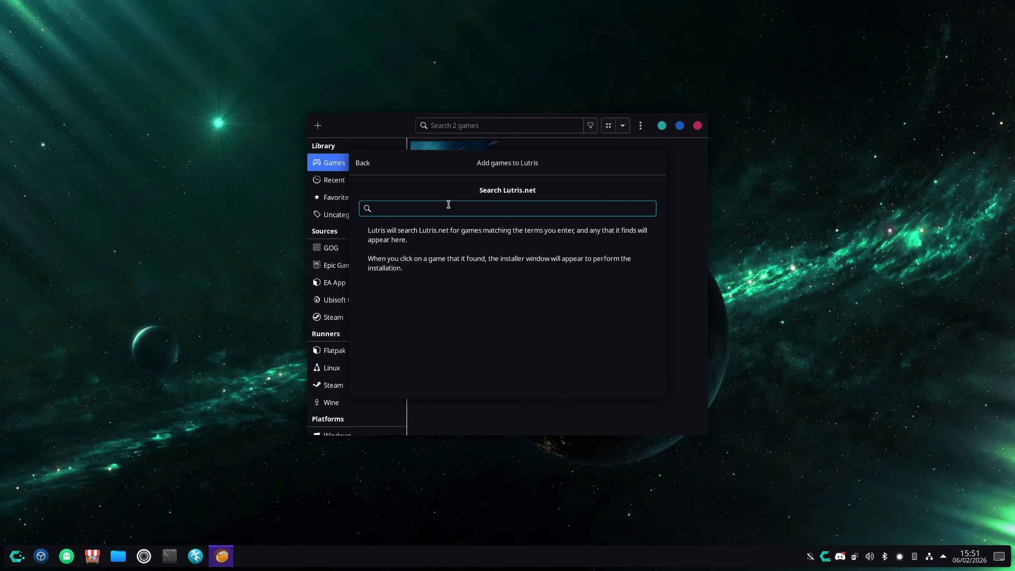
pyautogui.write('fl studio')
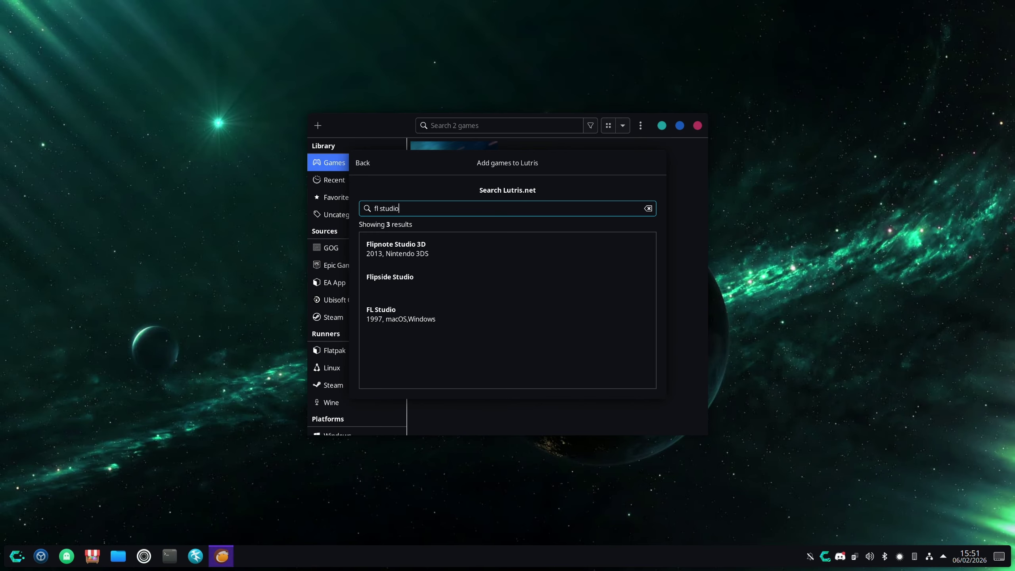
pyautogui.click(394, 326)
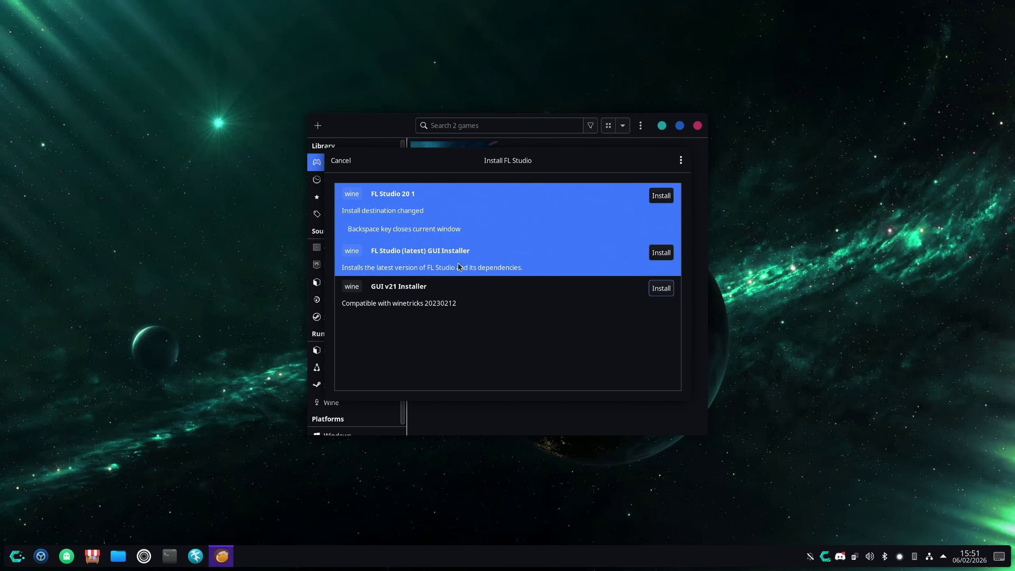
# Step: Start the FL Studio (latest) GUI Installer with the default installation directory, application menu shortcut and download sources
pyautogui.click(641, 256)
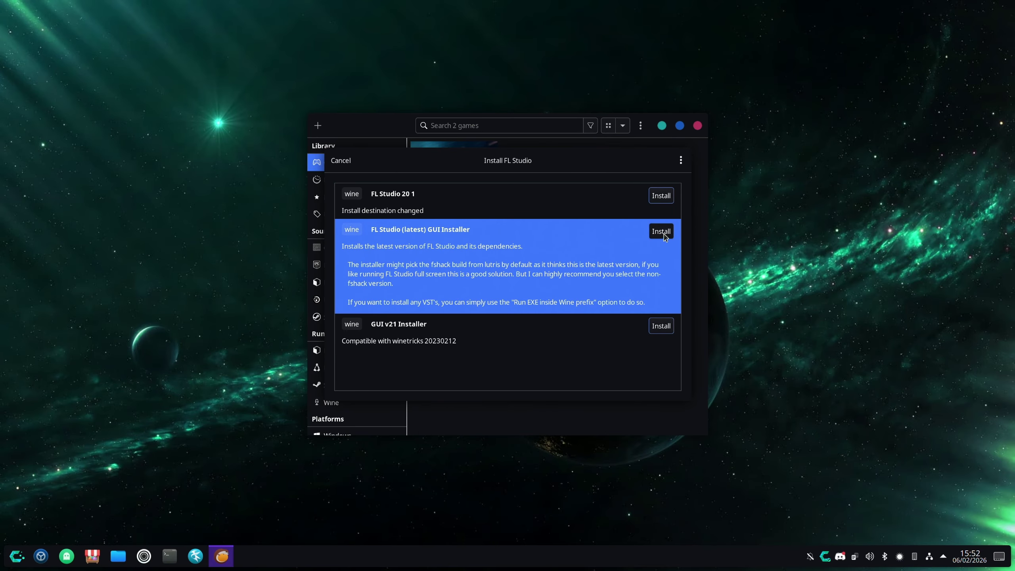
pyautogui.click(662, 236)
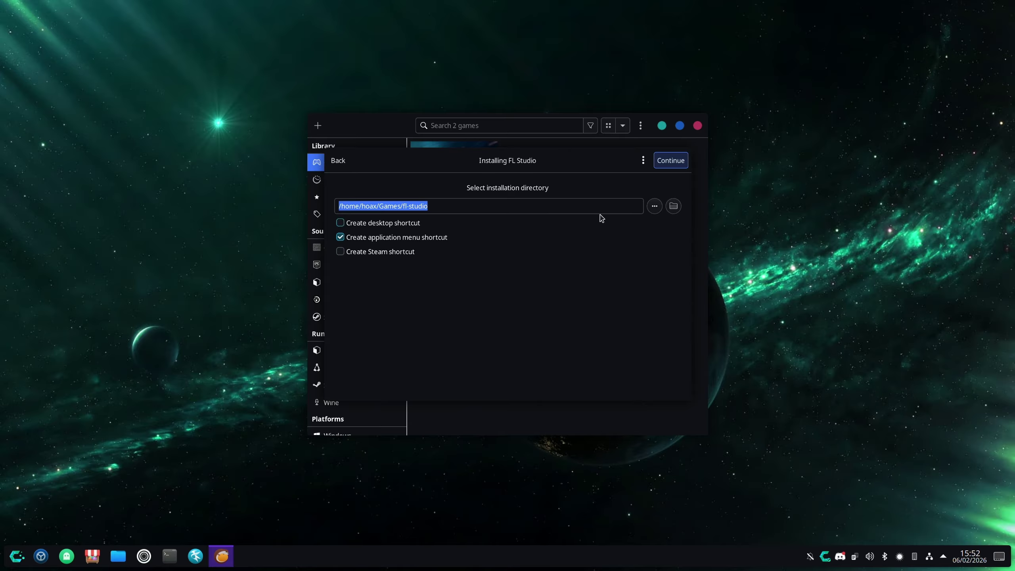
pyautogui.click(670, 160)
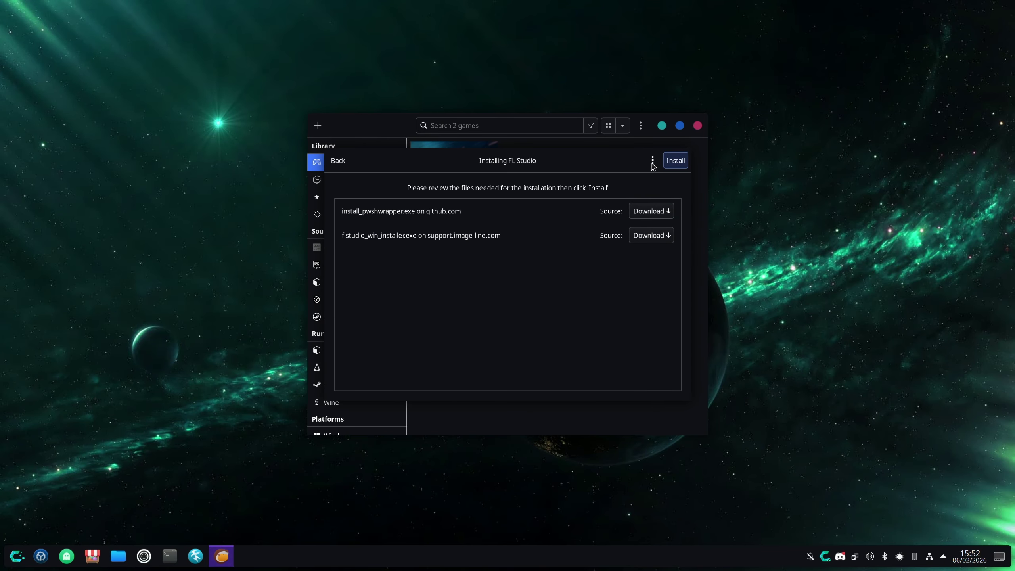
pyautogui.click(676, 161)
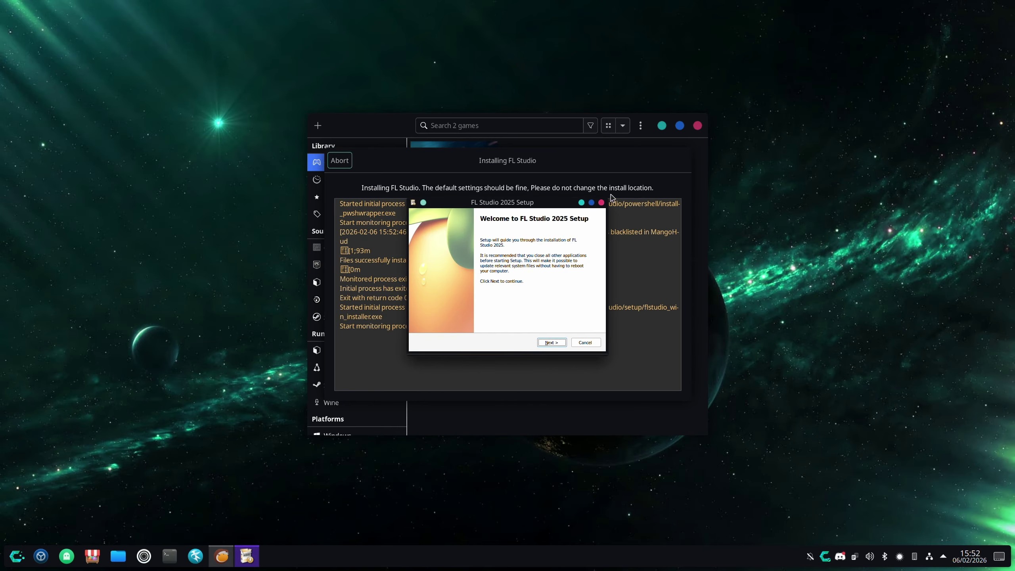
# Step: Accept the FL Studio 2025 license and install it for all users with the default components and folders
pyautogui.click(550, 343)
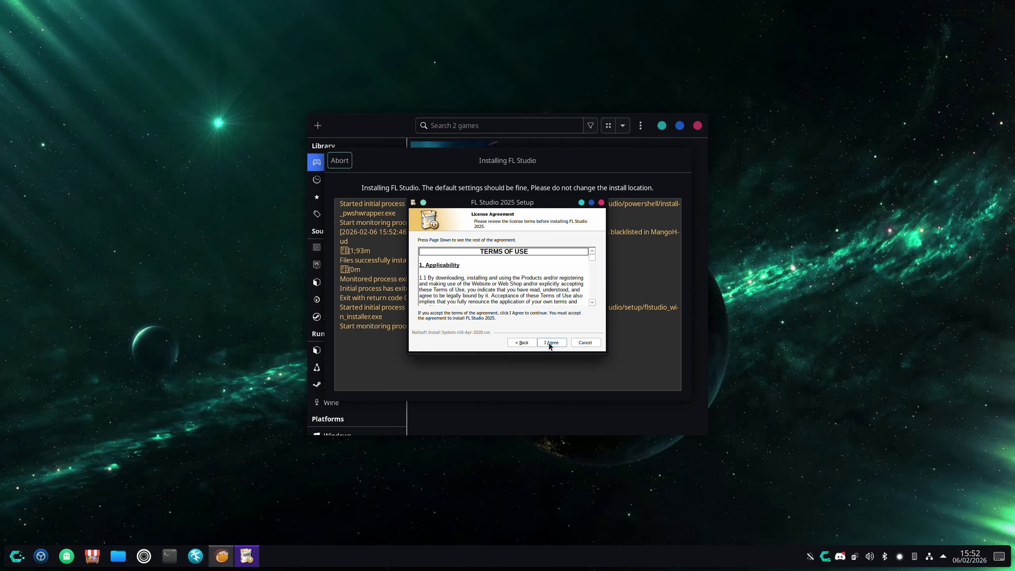
pyautogui.click(551, 343)
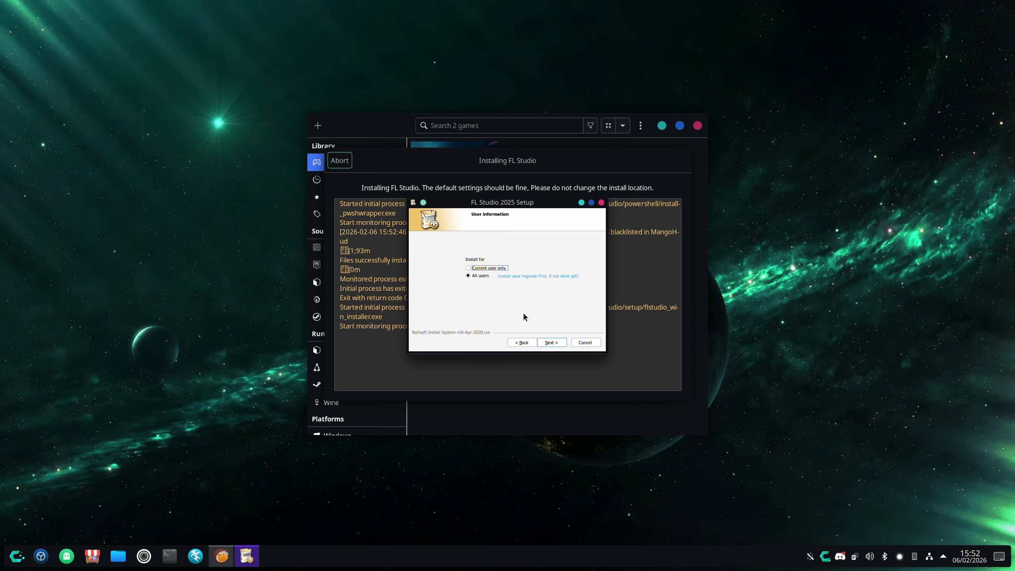
pyautogui.click(551, 342)
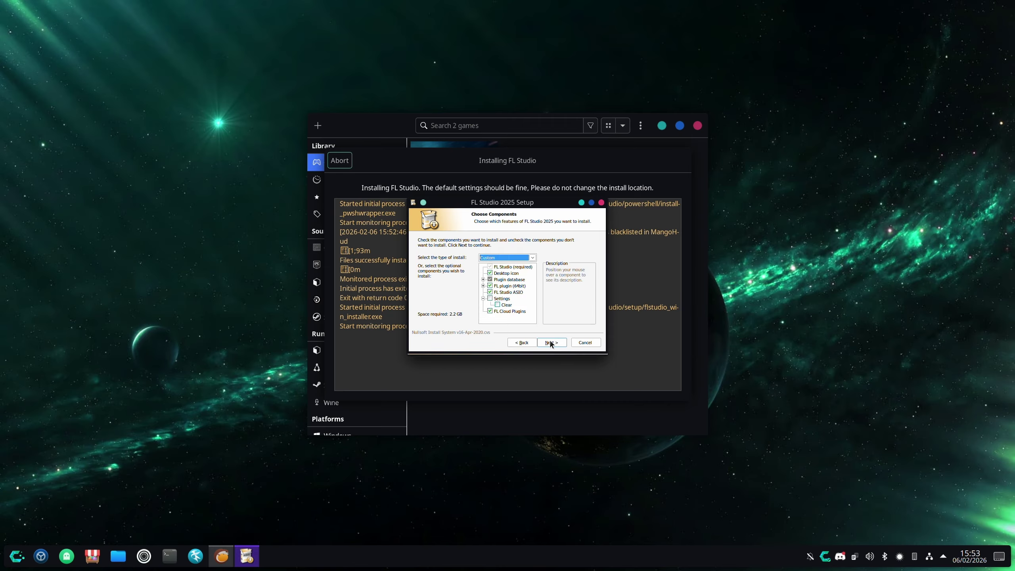
pyautogui.click(549, 341)
pyautogui.click(547, 343)
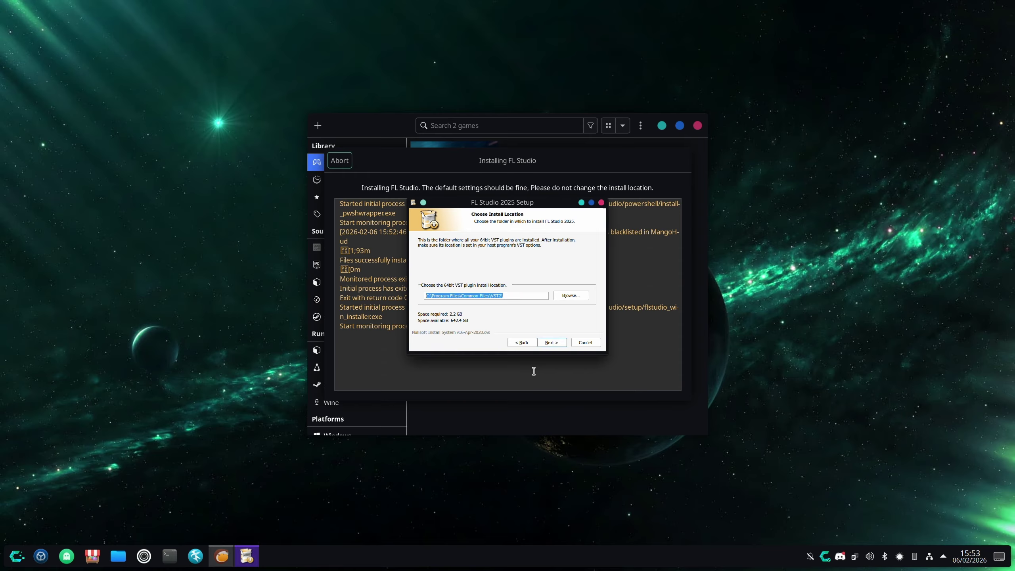
pyautogui.click(554, 343)
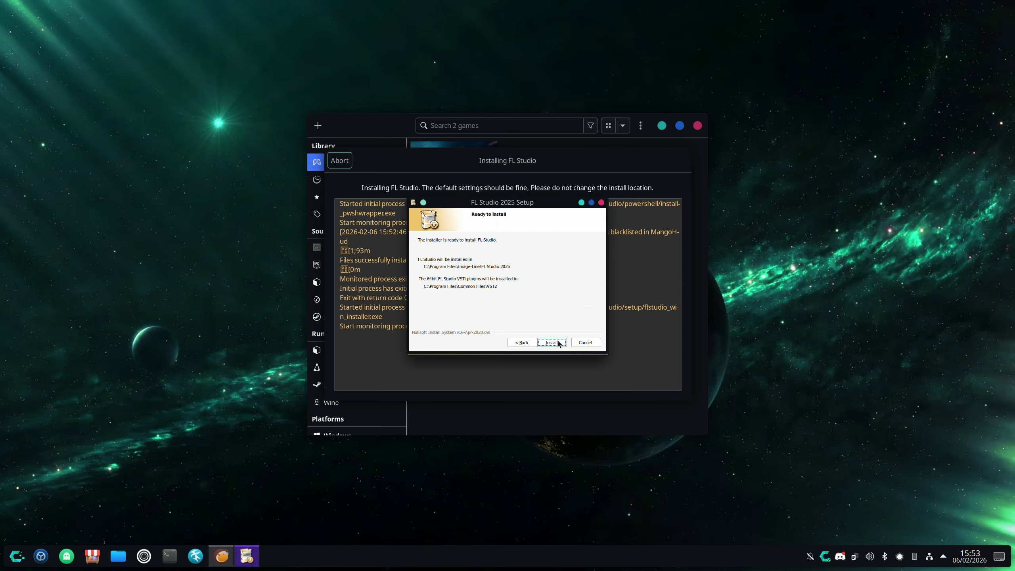
pyautogui.click(551, 342)
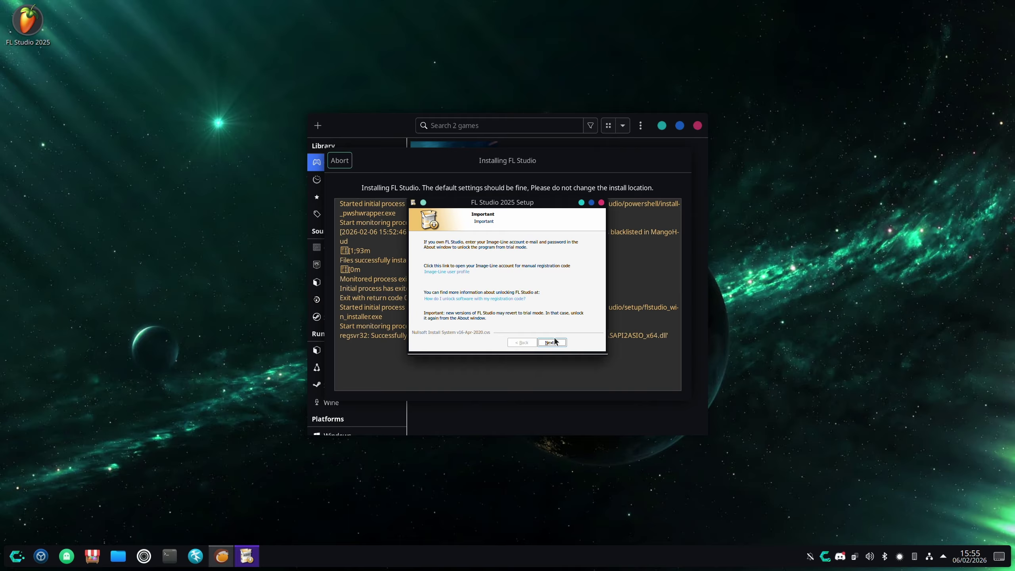
# Step: Go through the remaining information pages and finish FL Studio 2025 Setup
pyautogui.click(549, 343)
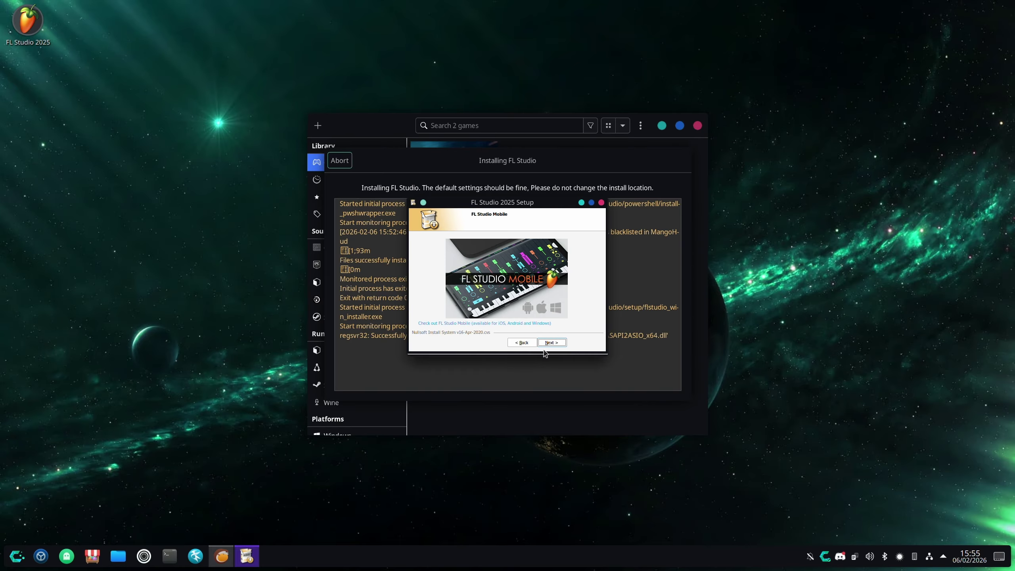
pyautogui.click(547, 345)
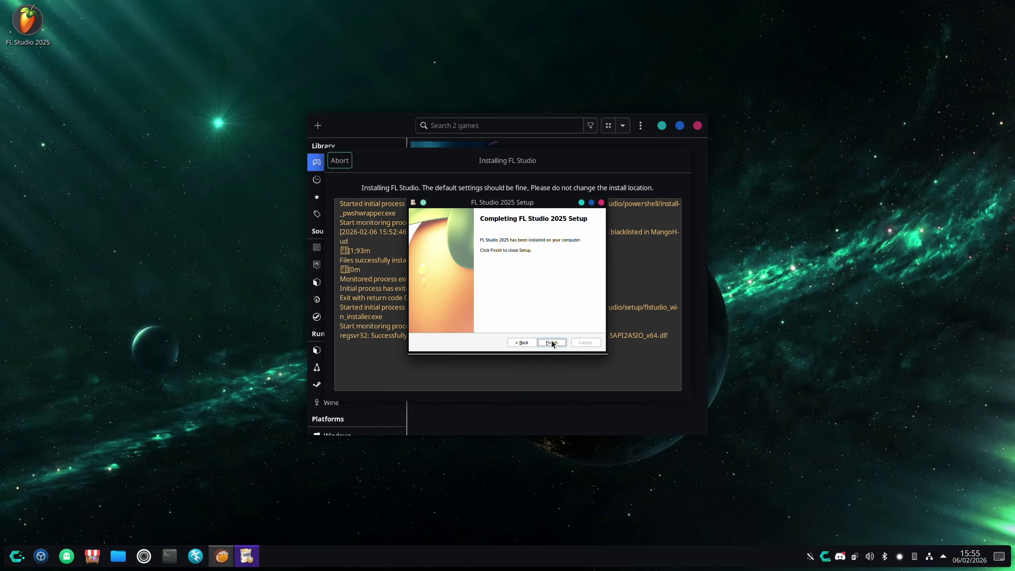
pyautogui.click(552, 342)
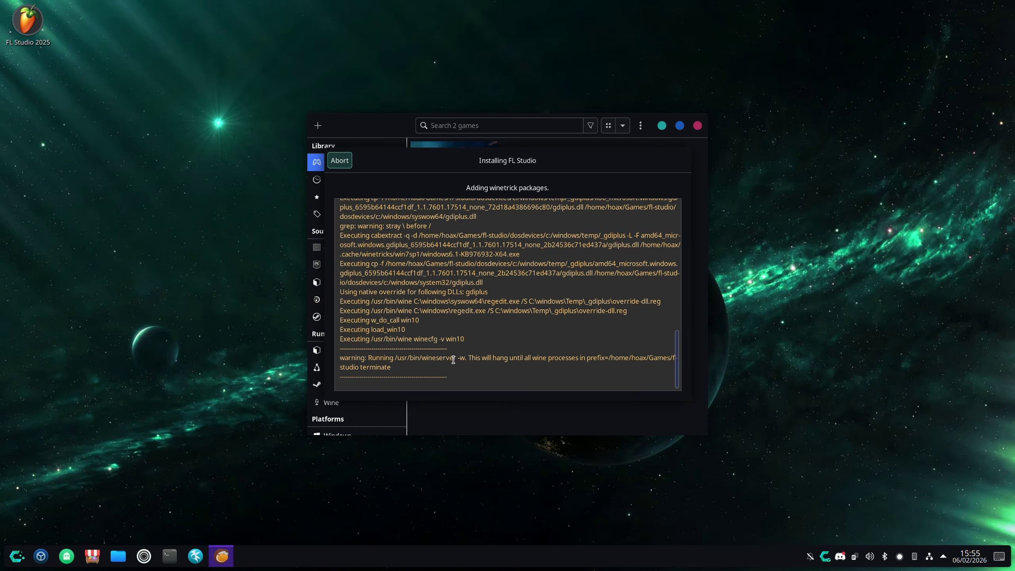
# Step: Open System Monitor and filter the process list for "wine"
pyautogui.moveTo(454, 357); pyautogui.dragTo(424, 356)
pyautogui.click(499, 338)
pyautogui.press('super')
pyautogui.write('system')
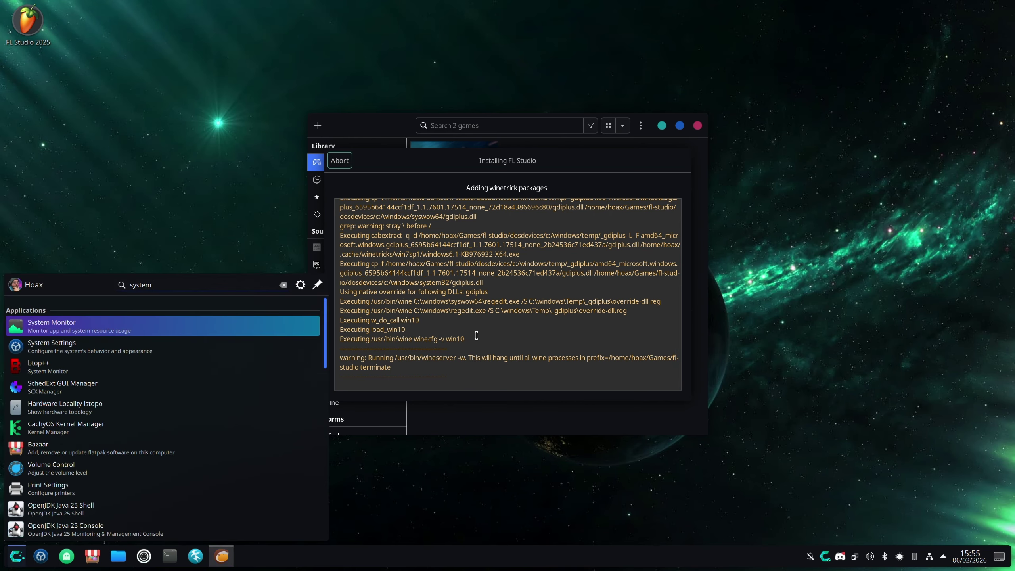
pyautogui.press('Return')
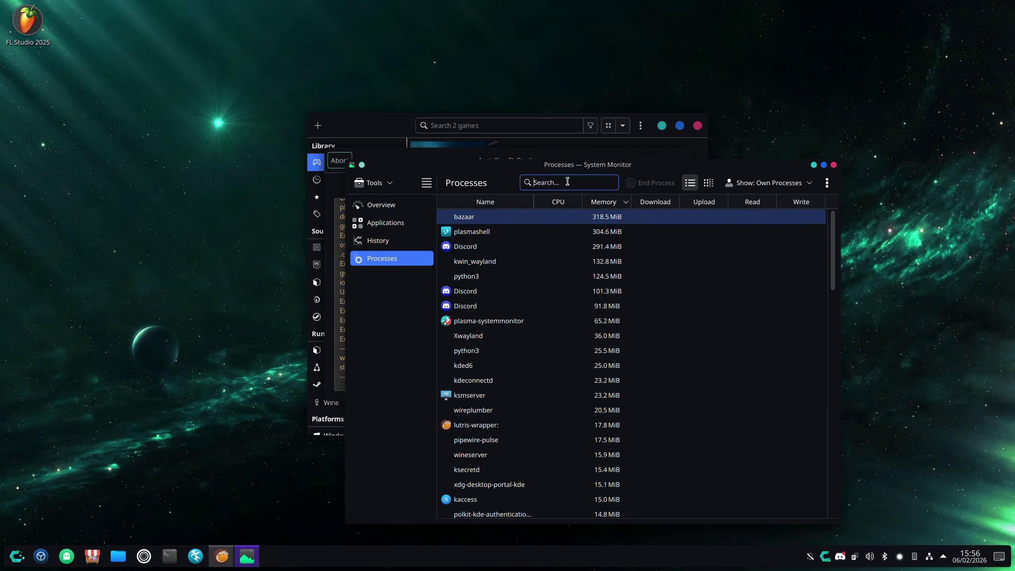
pyautogui.write('wine')
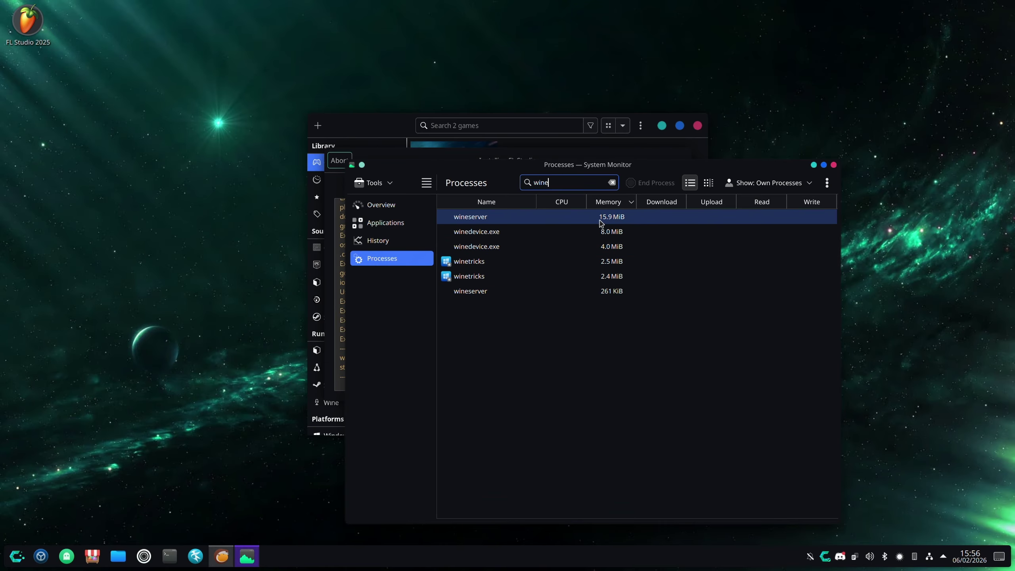
# Step: Forcibly end the wineserver process using the most memory with a Kill signal, and close System Monitor
pyautogui.rightClick(510, 218)
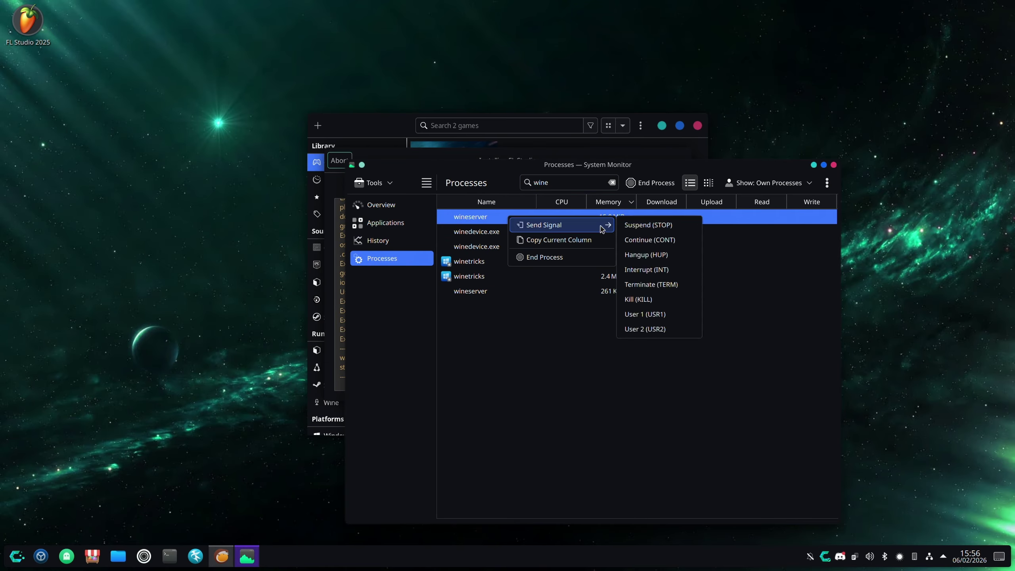
pyautogui.moveTo(587, 228)
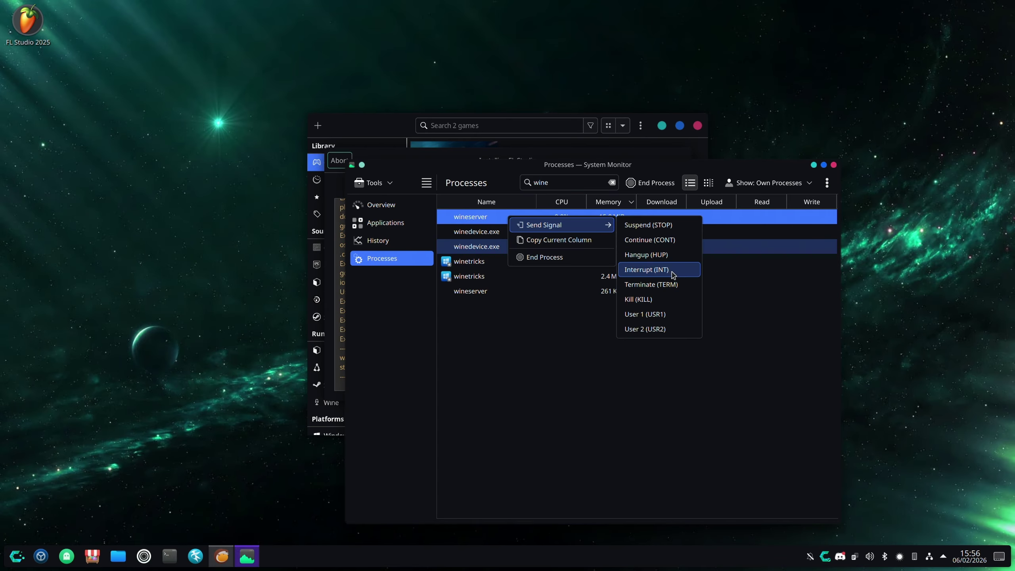
pyautogui.click(680, 301)
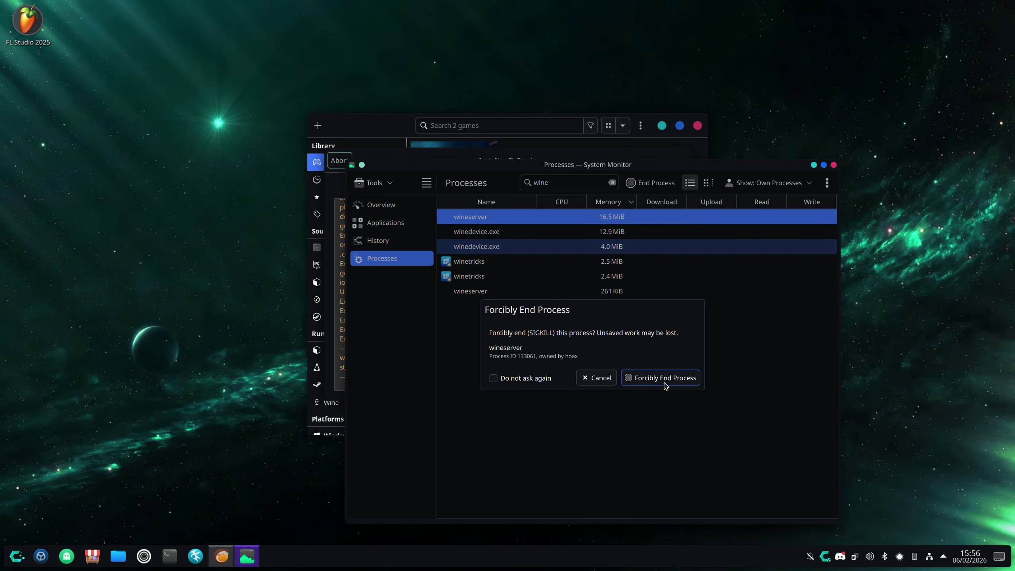
pyautogui.click(691, 384)
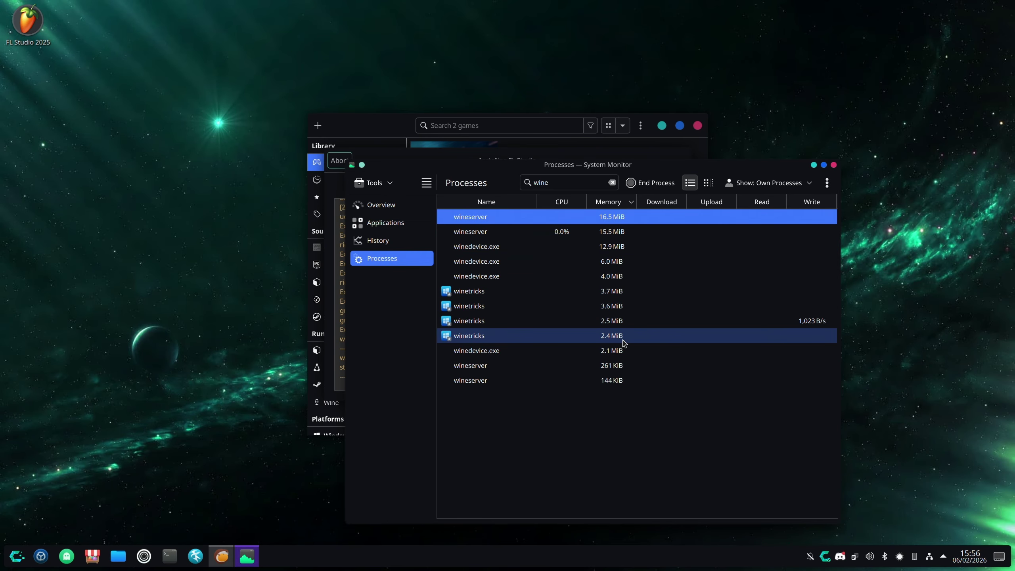
pyautogui.click(833, 164)
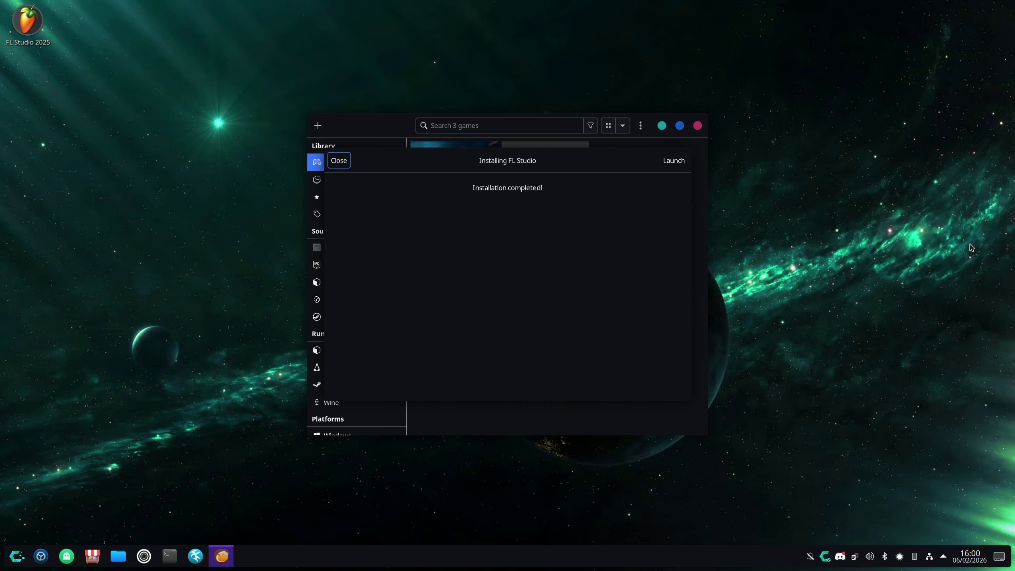
# Step: Close the completed installer in Lutris and launch FL Studio from the games library
pyautogui.click(346, 160)
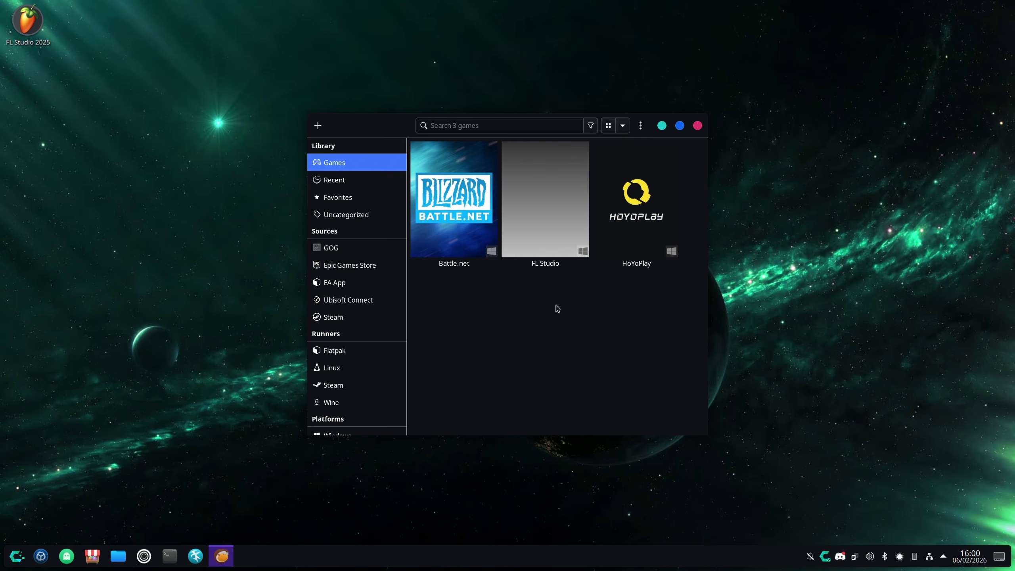
pyautogui.rightClick(539, 226)
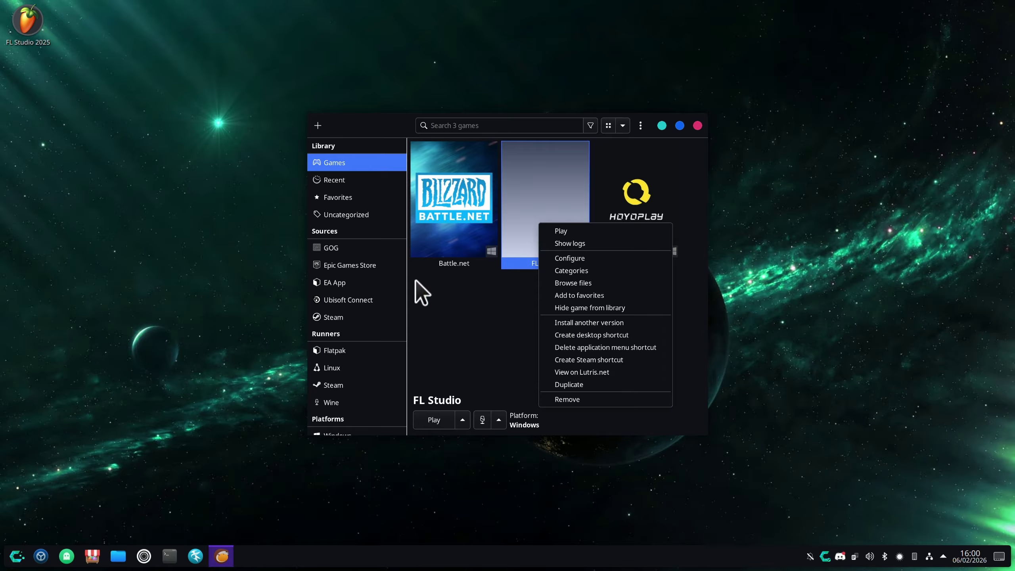
pyautogui.click(473, 361)
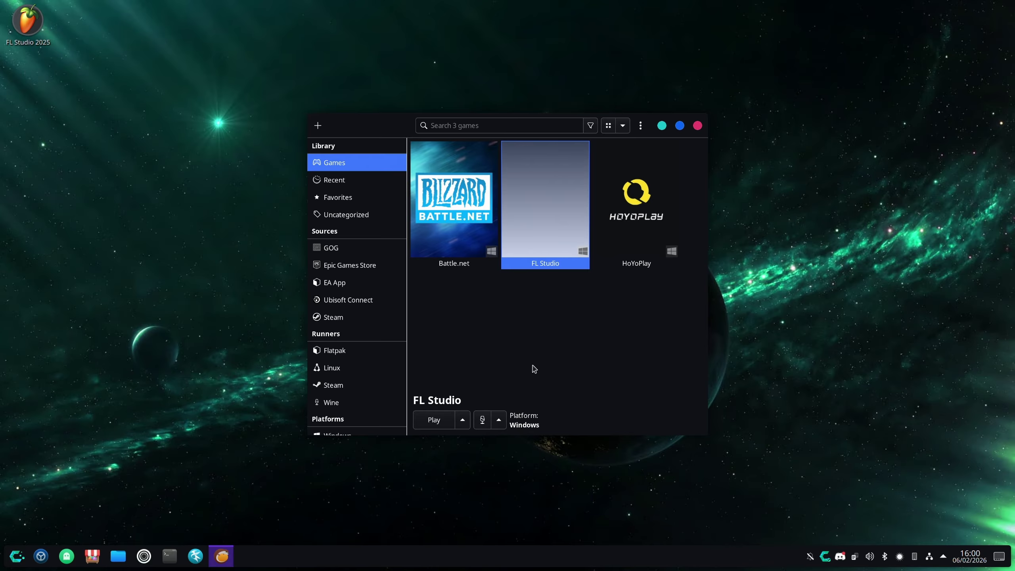
pyautogui.click(434, 420)
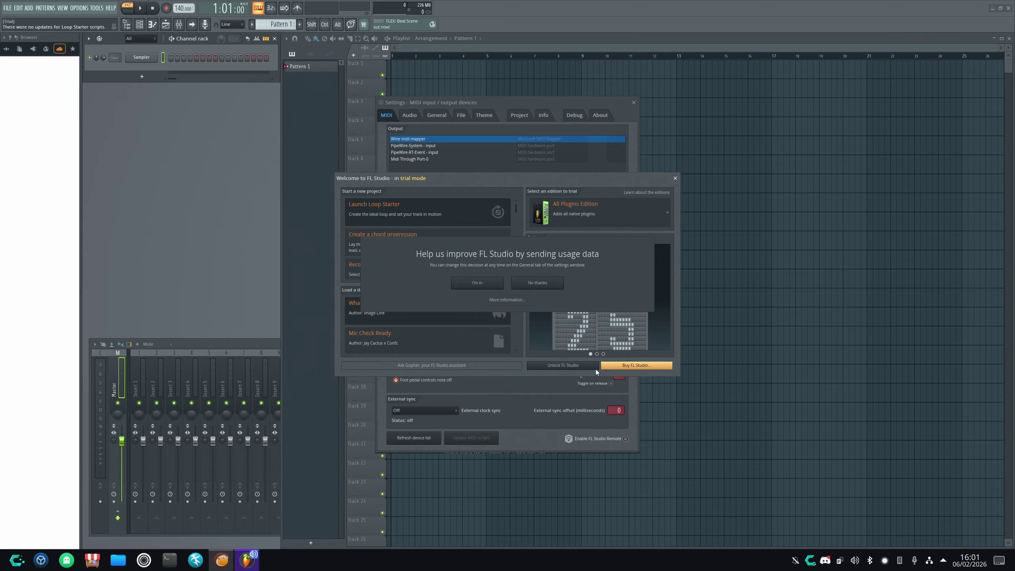
# Step: Dismiss the welcome window and the MIDI input device errors, and close the MIDI settings
pyautogui.click(675, 179)
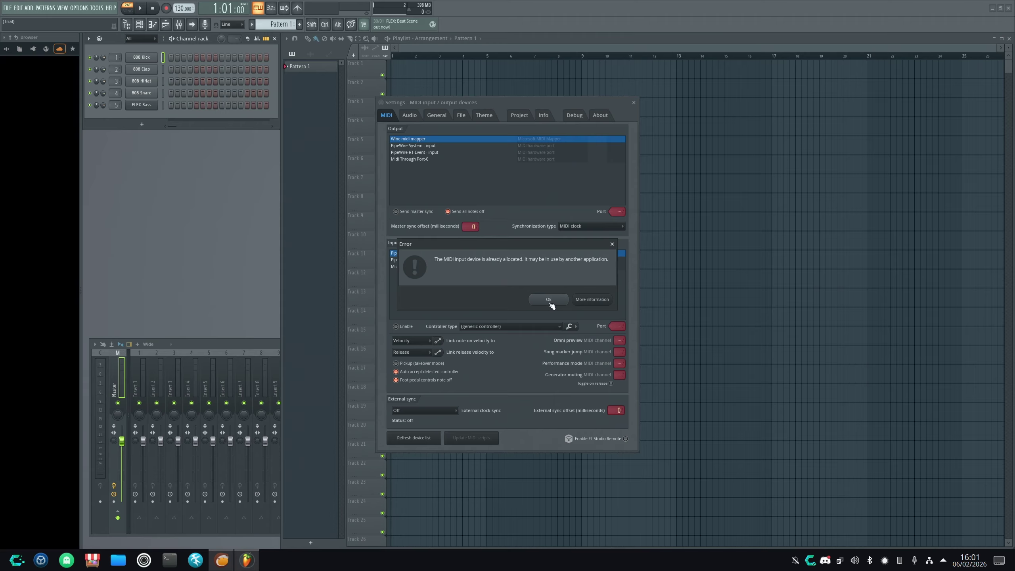
pyautogui.click(547, 299)
pyautogui.click(551, 299)
pyautogui.click(552, 300)
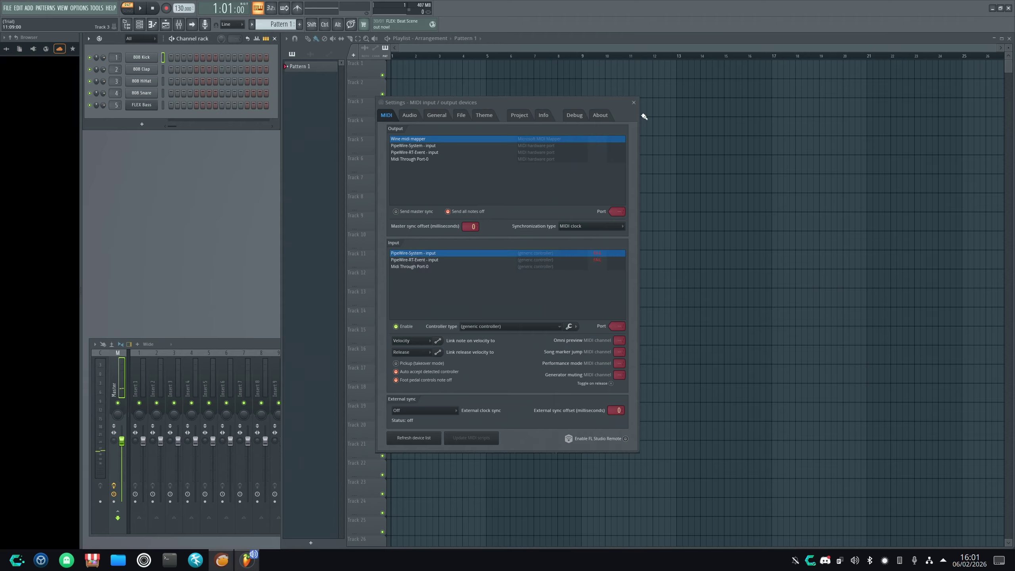
pyautogui.click(634, 103)
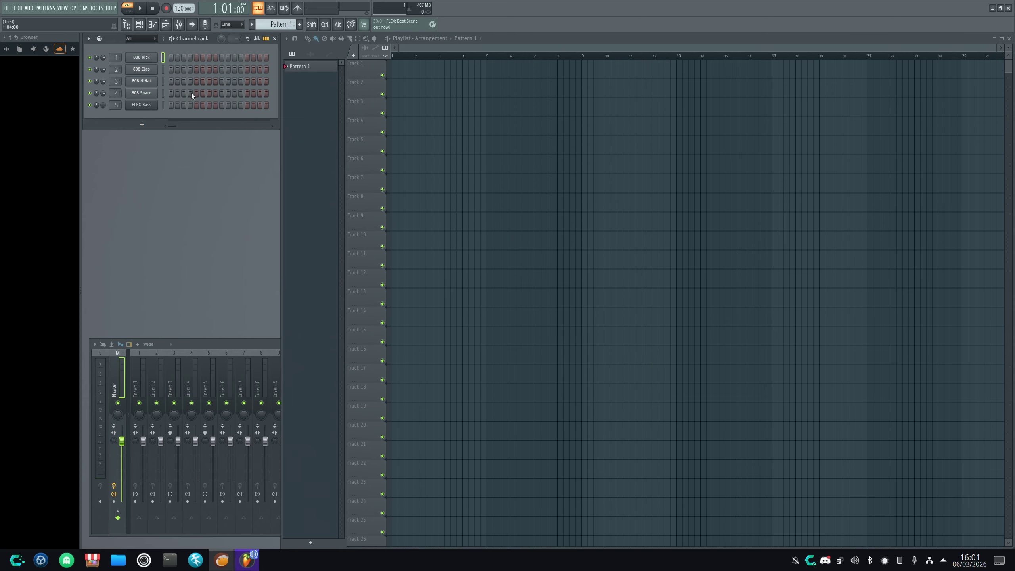
# Step: Place 808 Kick hits on every fourth step, starting from the first, in Pattern 1 and start playback
pyautogui.click(170, 58)
pyautogui.press('space')
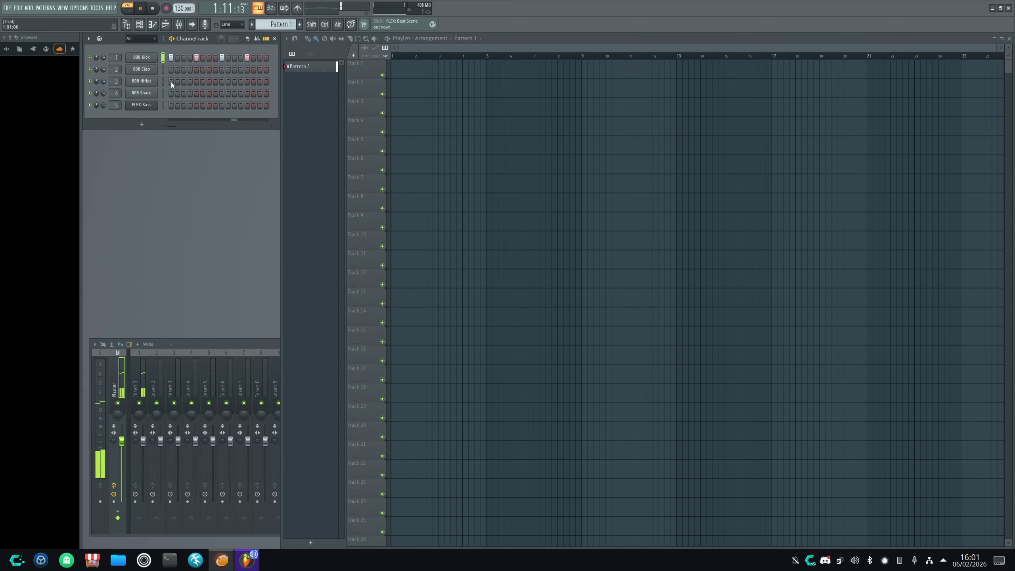
# Step: Add 808 HiHat hits on steps 1, 5, 9 and 13 of Pattern 1 while it plays
pyautogui.click(171, 82)
pyautogui.click(196, 82)
pyautogui.click(222, 82)
pyautogui.click(248, 80)
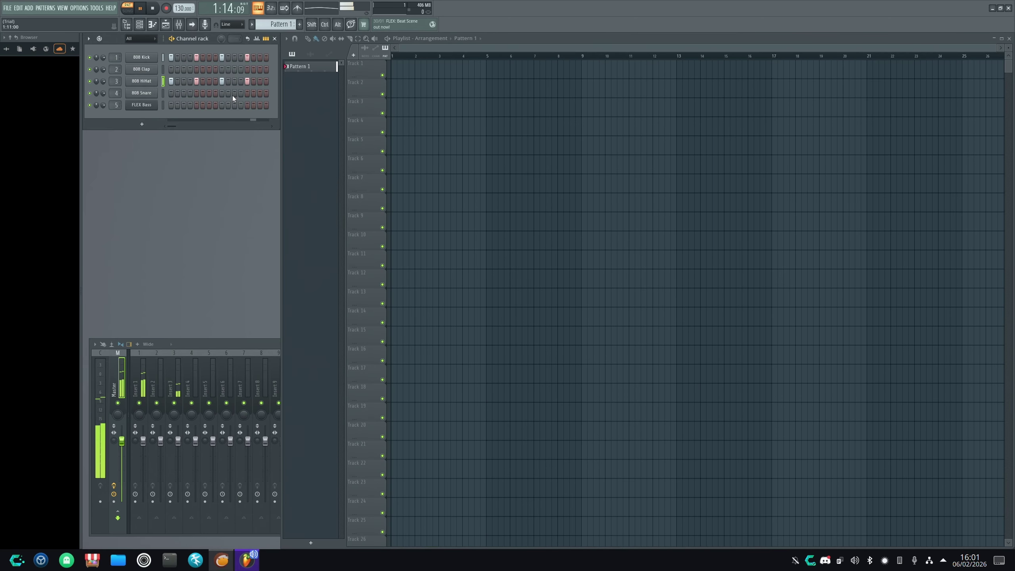
# Step: Add 808 Snare hits on steps 3, 7, 11, 14 and 16 of Pattern 1
pyautogui.click(184, 93)
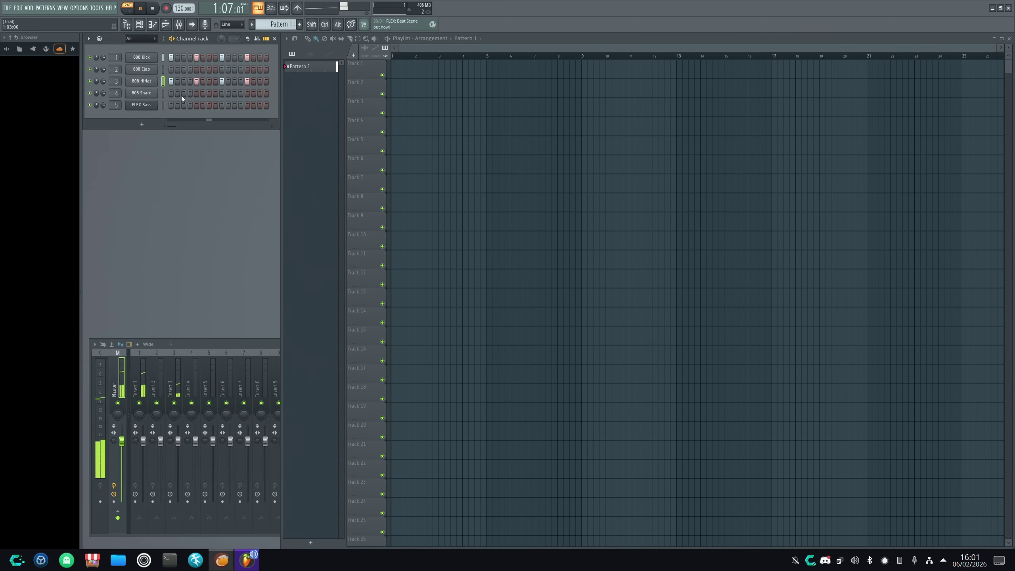
pyautogui.click(210, 93)
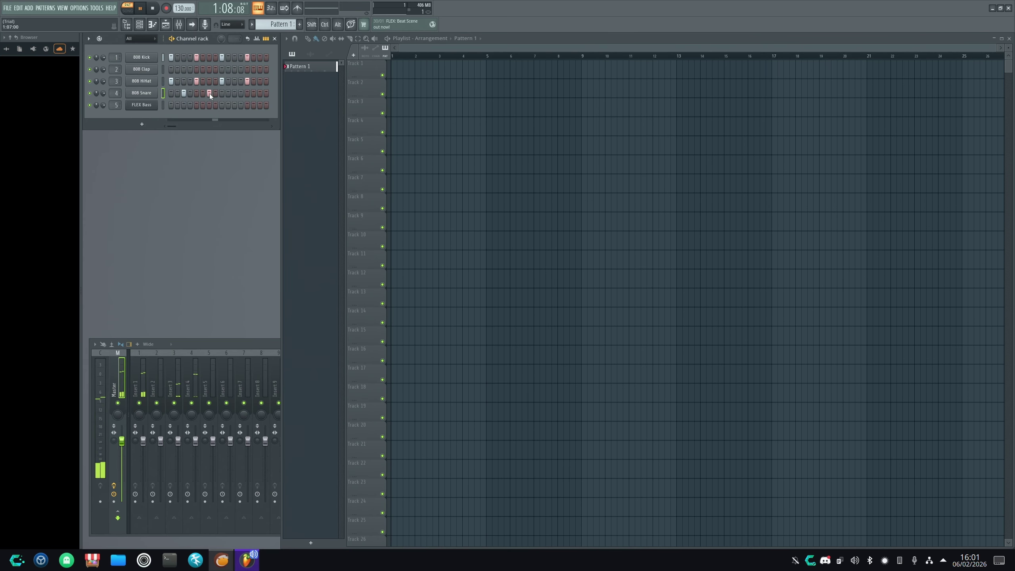
pyautogui.click(234, 94)
pyautogui.click(255, 93)
pyautogui.click(266, 94)
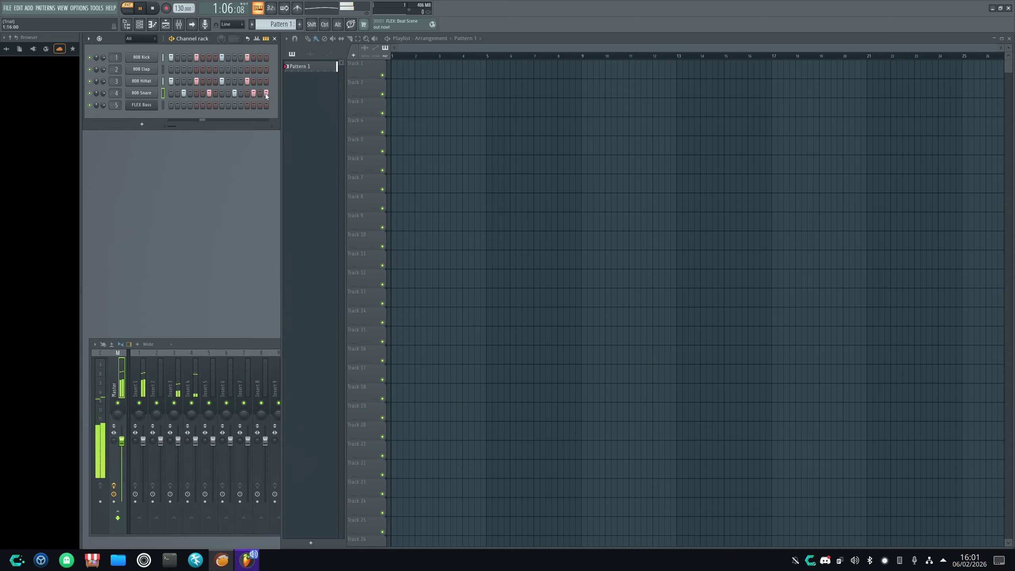
# Step: Add FLEX Bass notes on steps 1, 5, 6, 9, 10, 11 and 13 through 16 of Pattern 1
pyautogui.click(171, 105)
pyautogui.click(196, 105)
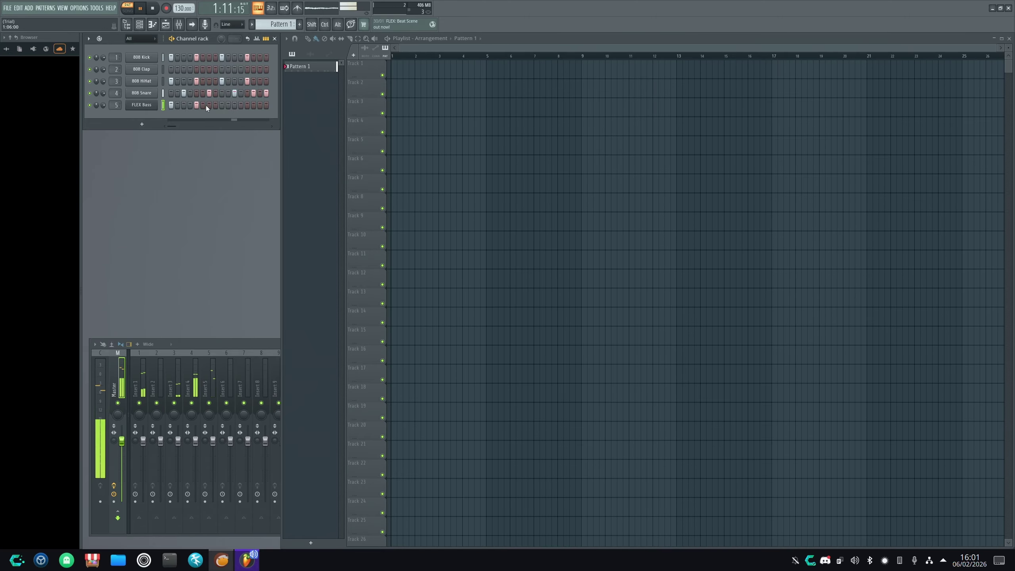
pyautogui.click(203, 105)
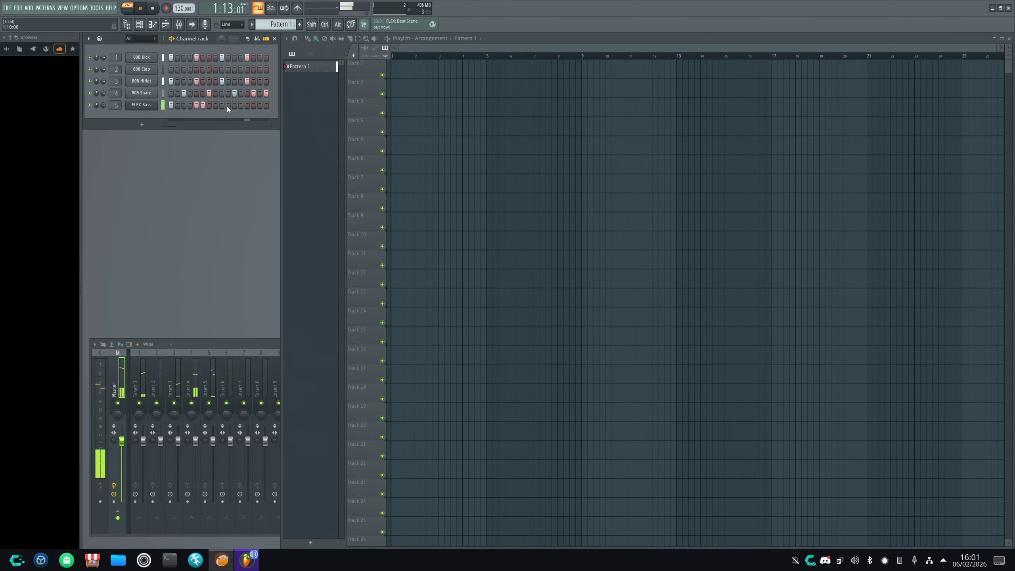
pyautogui.click(223, 105)
pyautogui.click(234, 105)
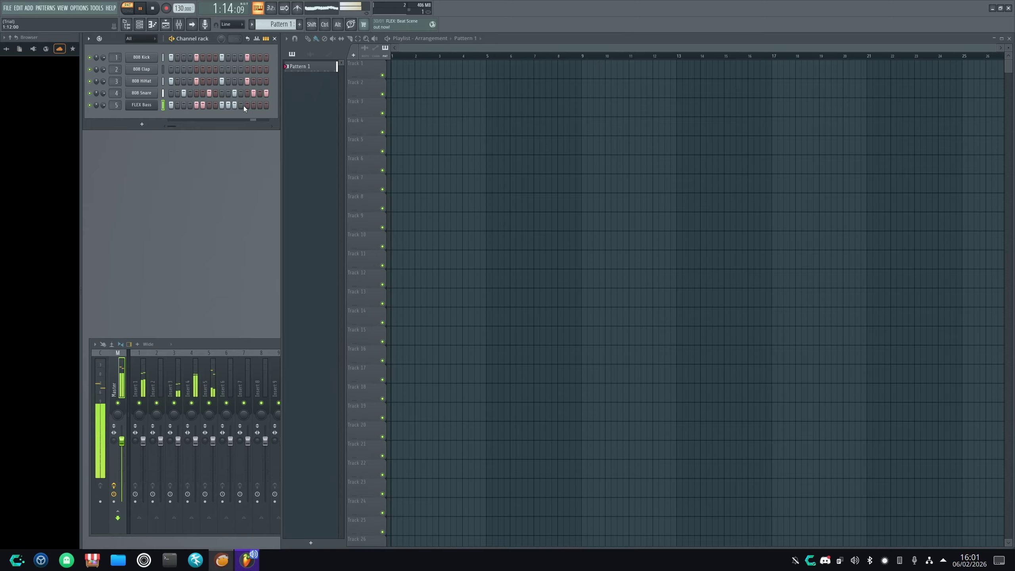
pyautogui.click(247, 105)
pyautogui.click(253, 105)
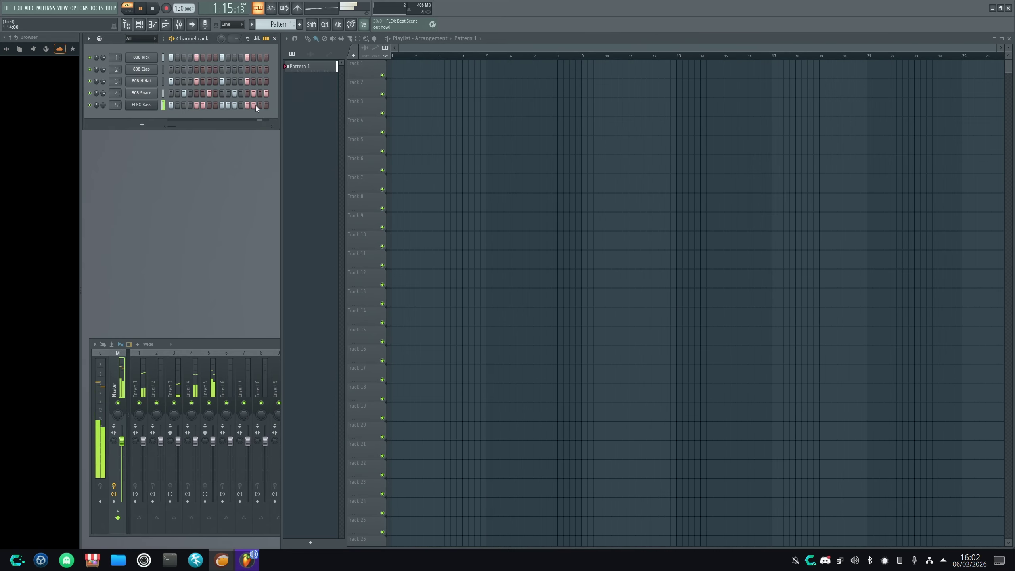
pyautogui.click(260, 105)
pyautogui.click(266, 106)
# Step: Stop playback and exit the program without saving the changes to untitled.flp
pyautogui.press('space')
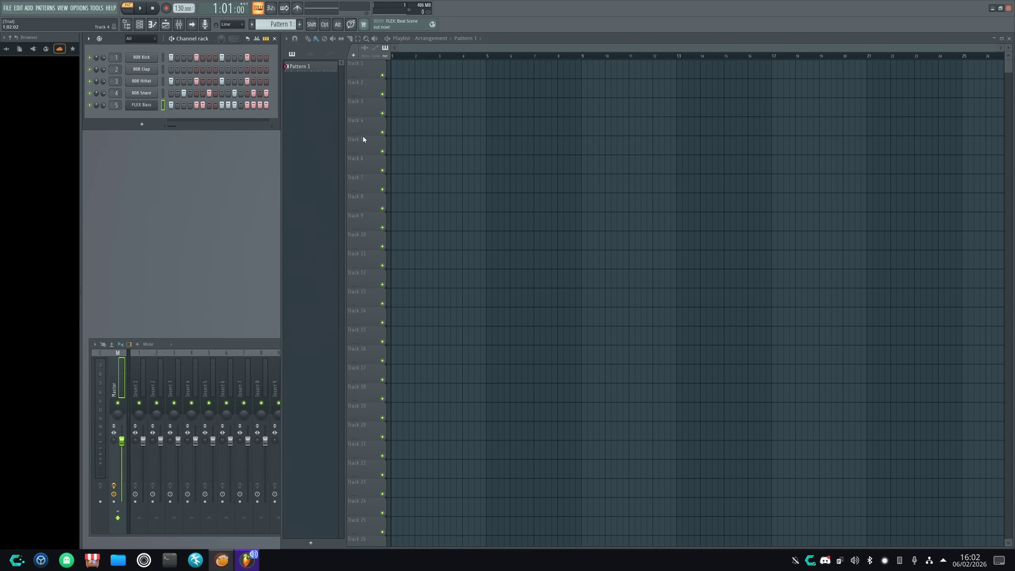
pyautogui.click(1012, 8)
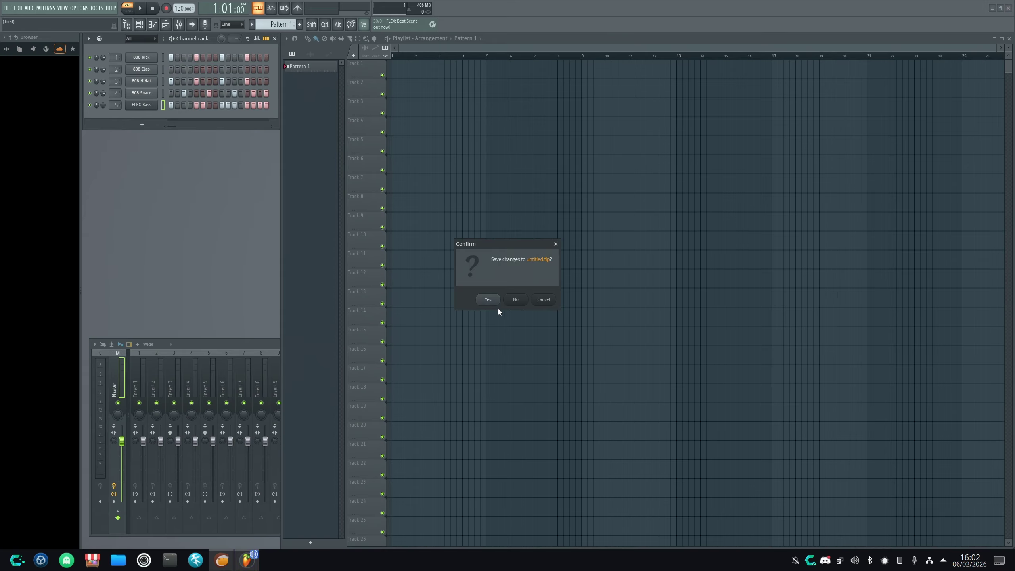
pyautogui.click(516, 301)
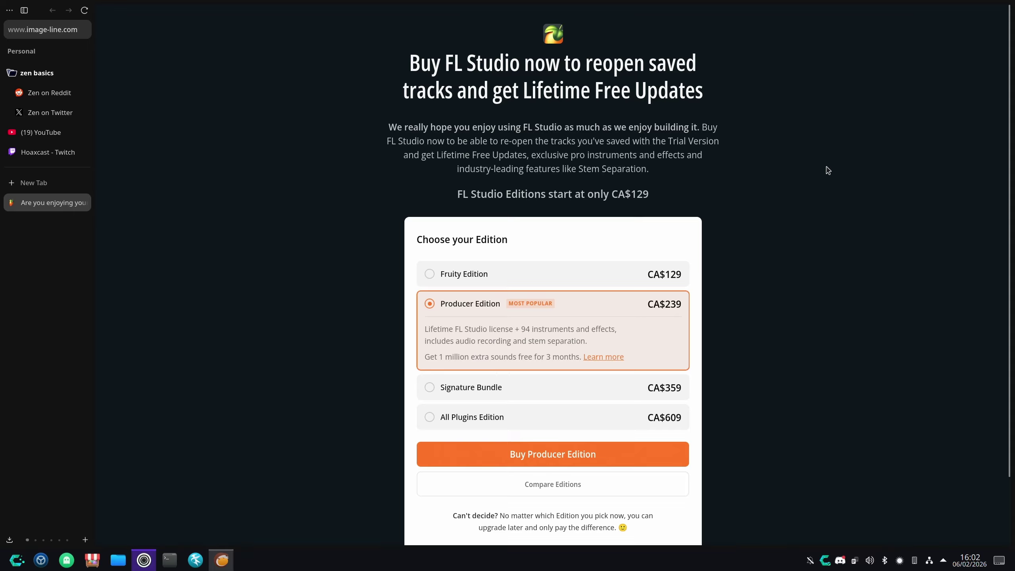